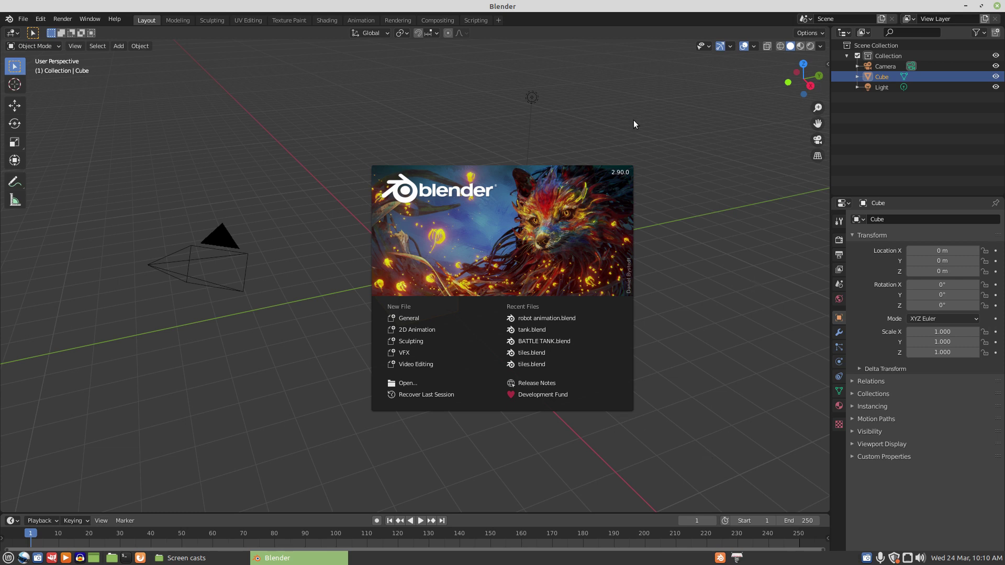
- Close the splash screen and inspect the default cube from the front and in perspective
click(649, 134)
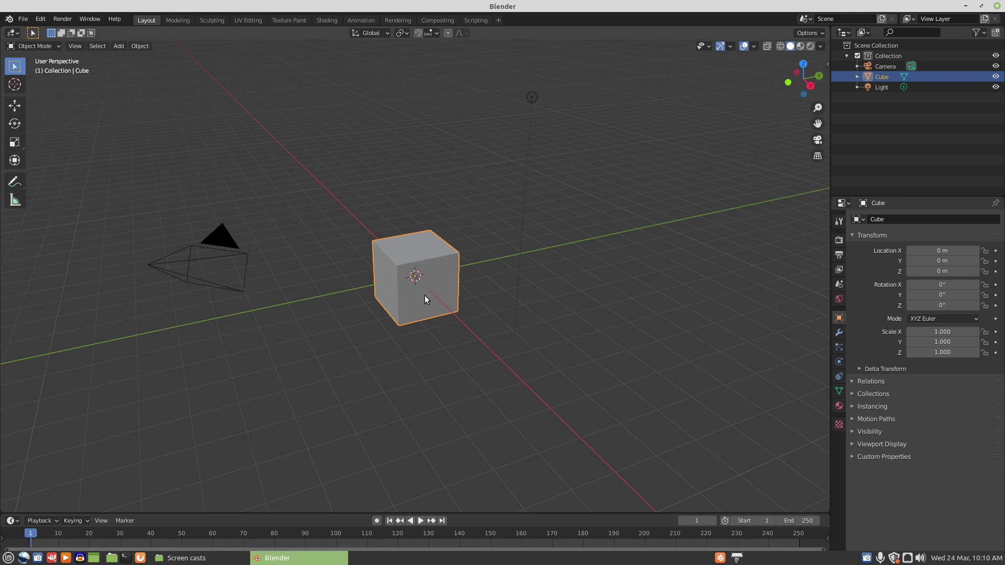
middle_drag(429, 313, 490, 192)
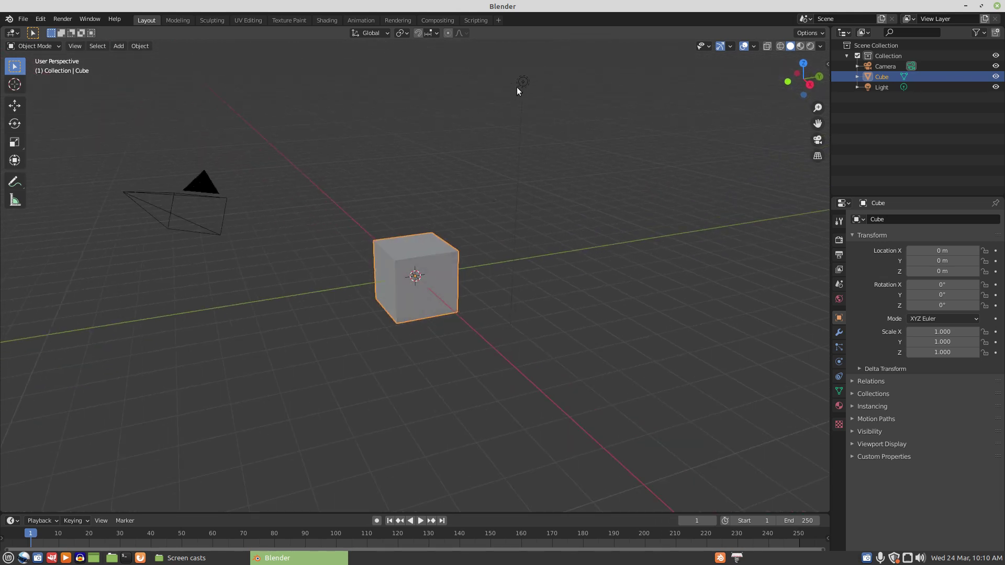
key(KP_1)
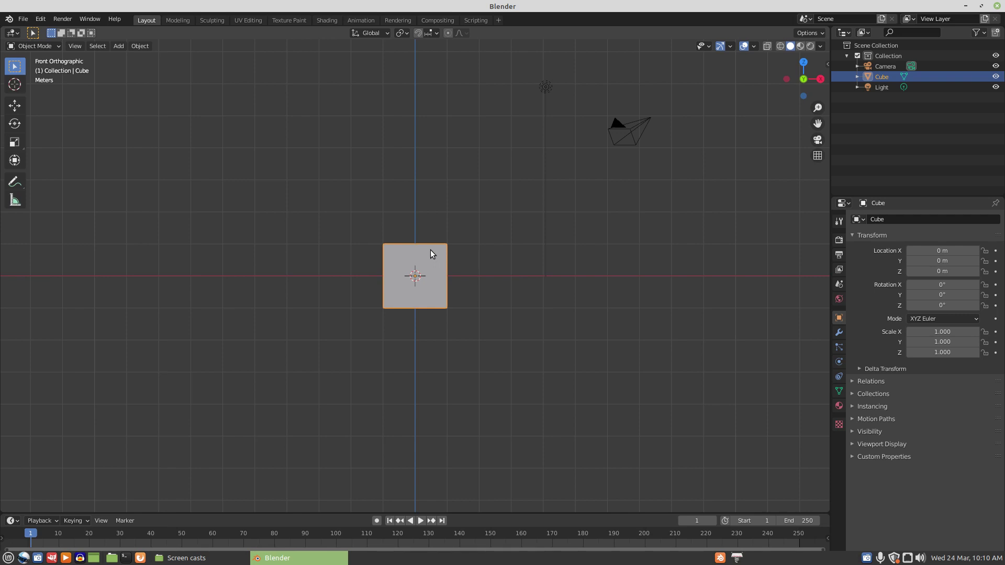
middle_drag(454, 263, 430, 300)
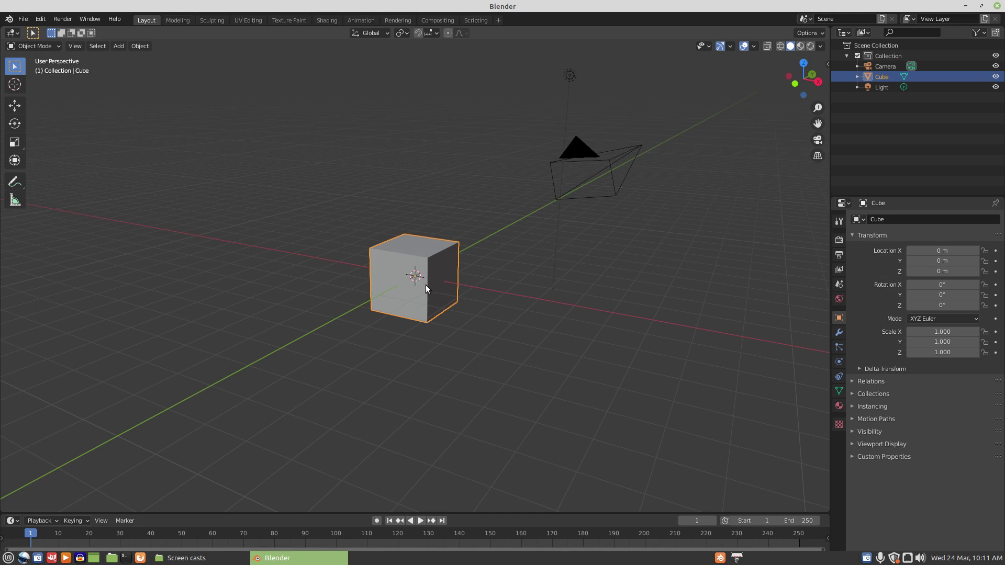
- Use the Shift+S snap pie to put the 3D cursor at the world origin
key(shift+s)
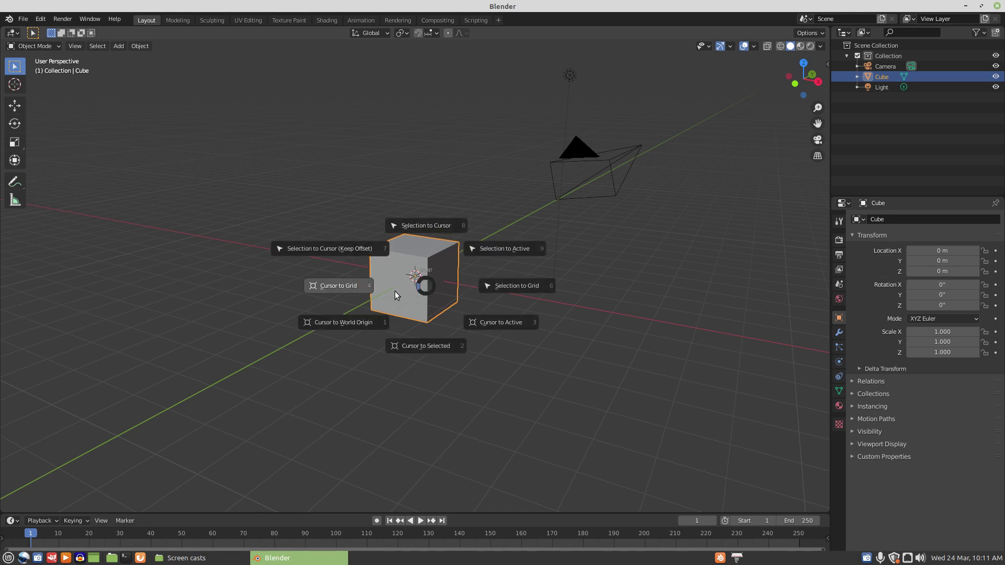
click(341, 322)
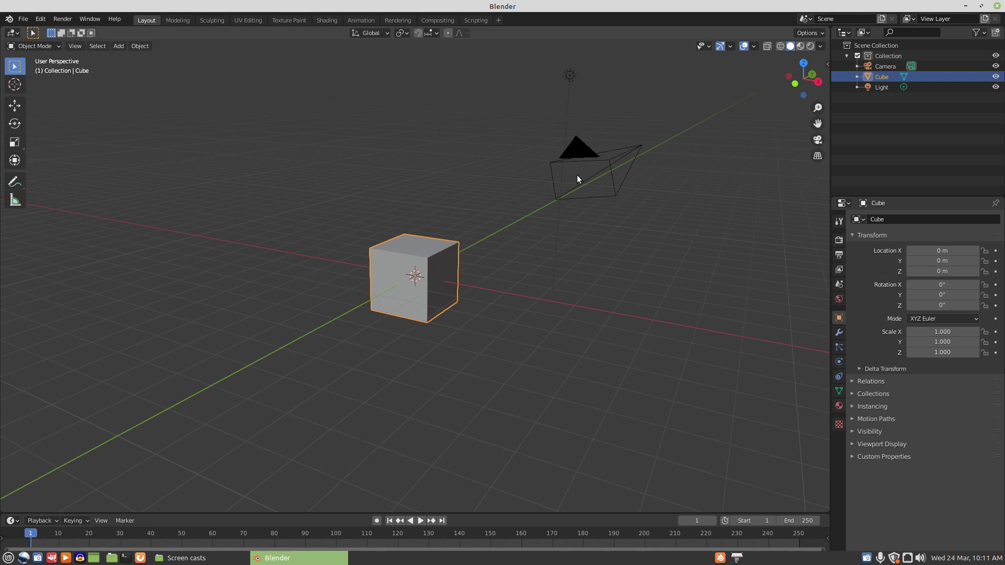
- Select the camera, set the render engine to Cycles and enable a transparent Film background
click(616, 159)
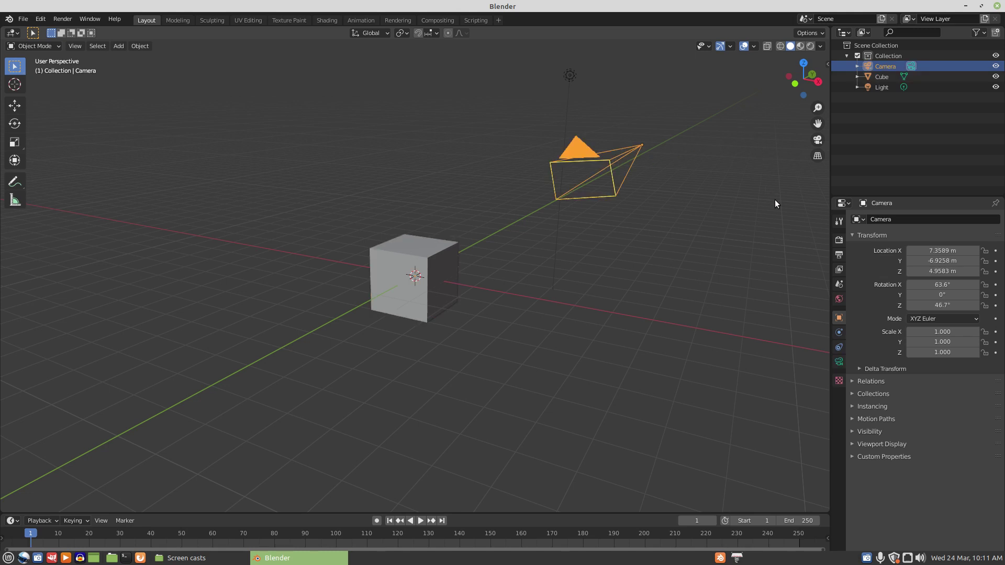
click(839, 255)
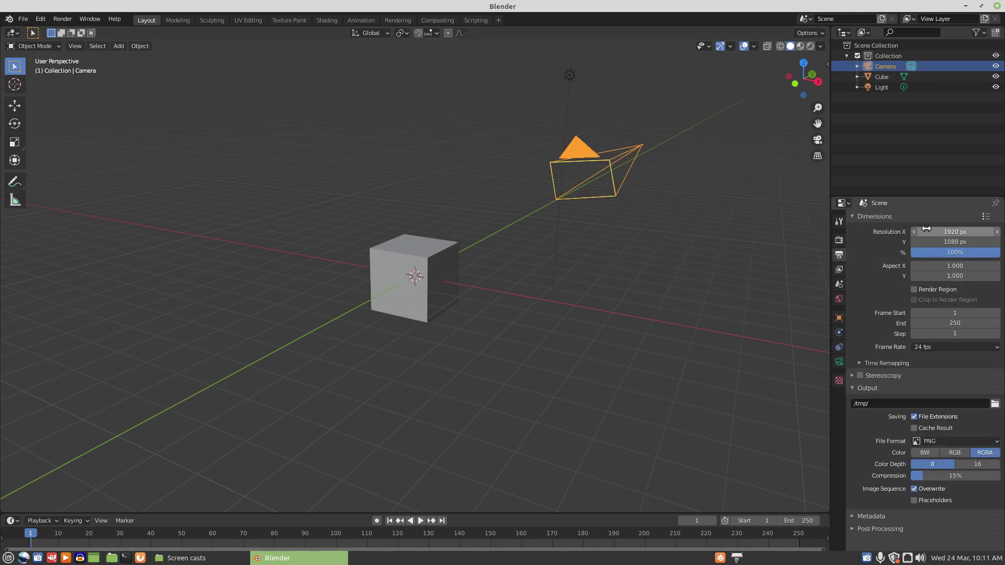
click(839, 239)
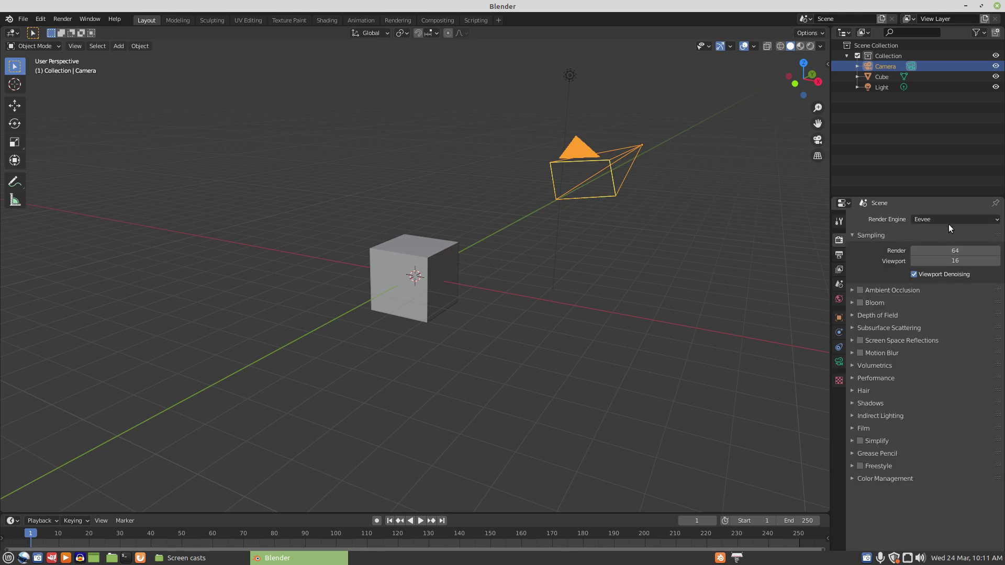
click(996, 220)
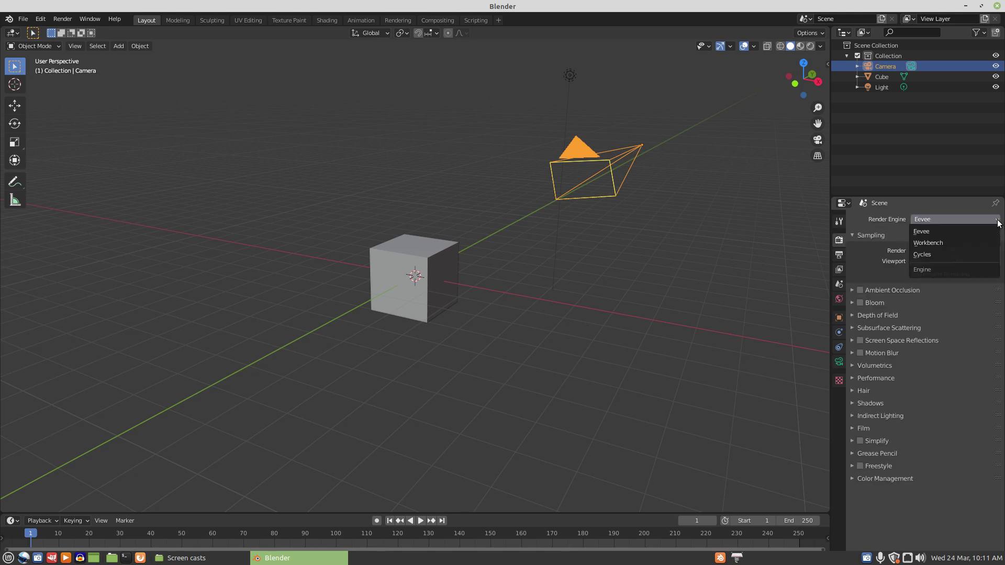
click(948, 254)
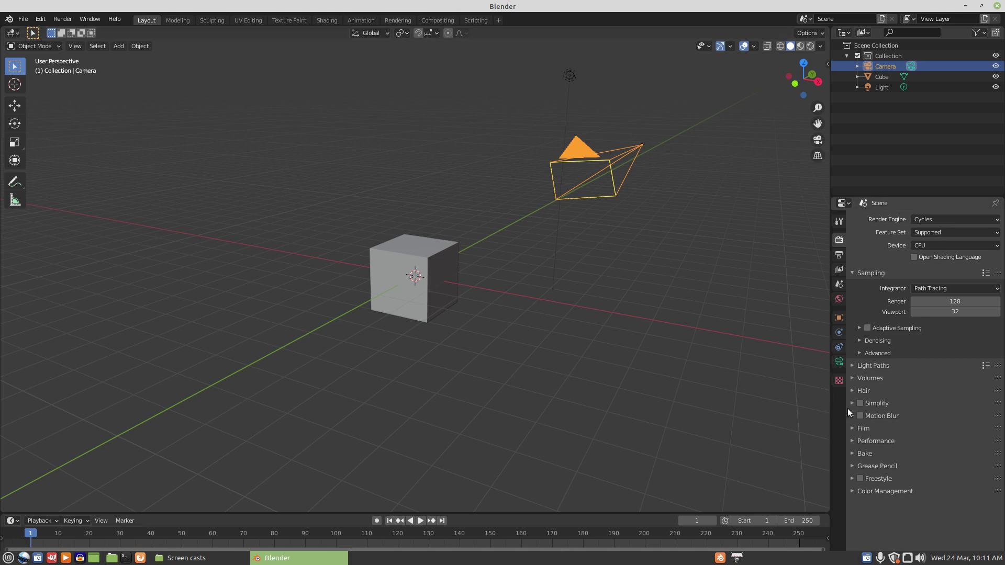
click(852, 428)
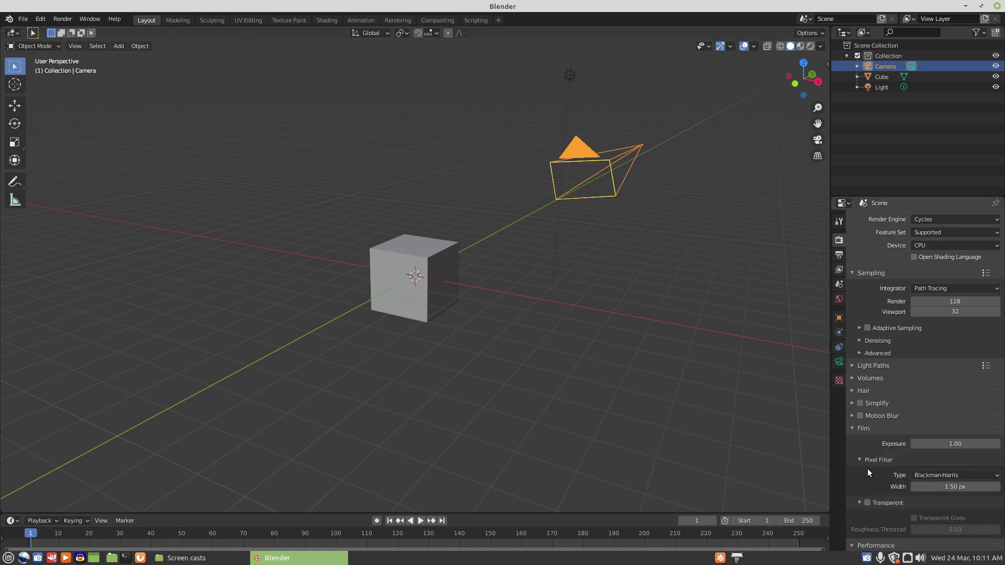
click(867, 502)
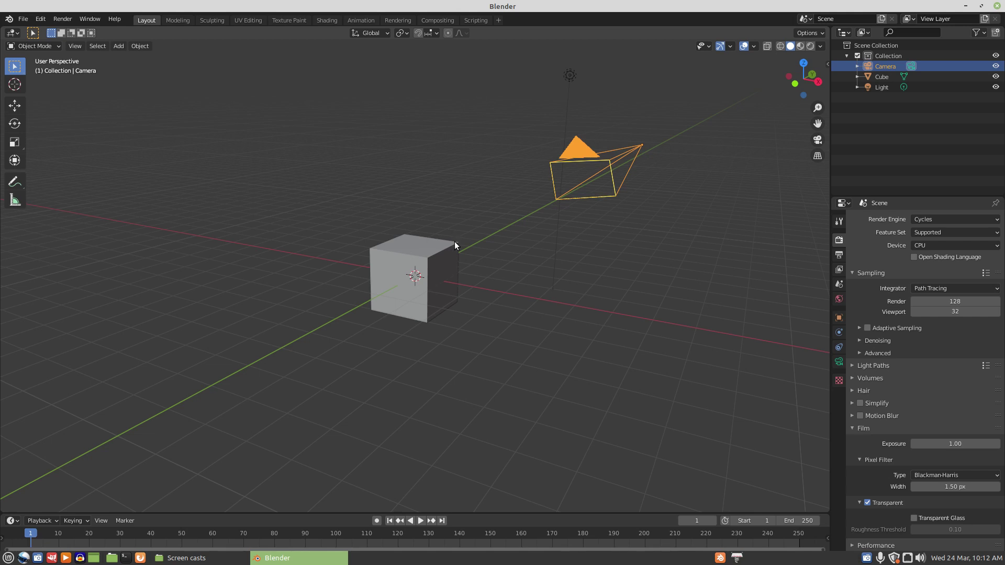
- In the sidebar, set the camera location to X 7 m, Y -7 m and X rotation to 60°
click(827, 64)
click(766, 87)
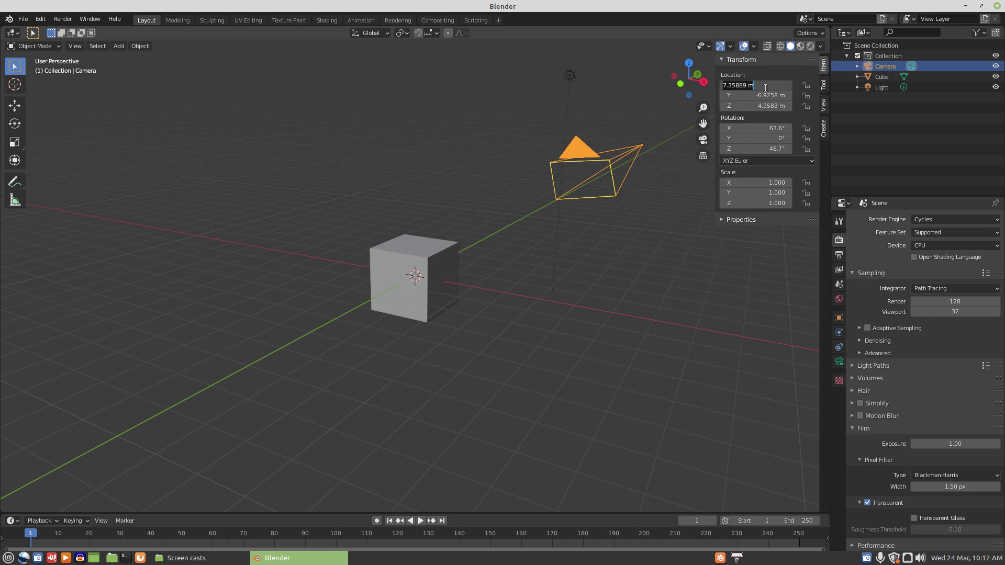
text(7)
click(761, 96)
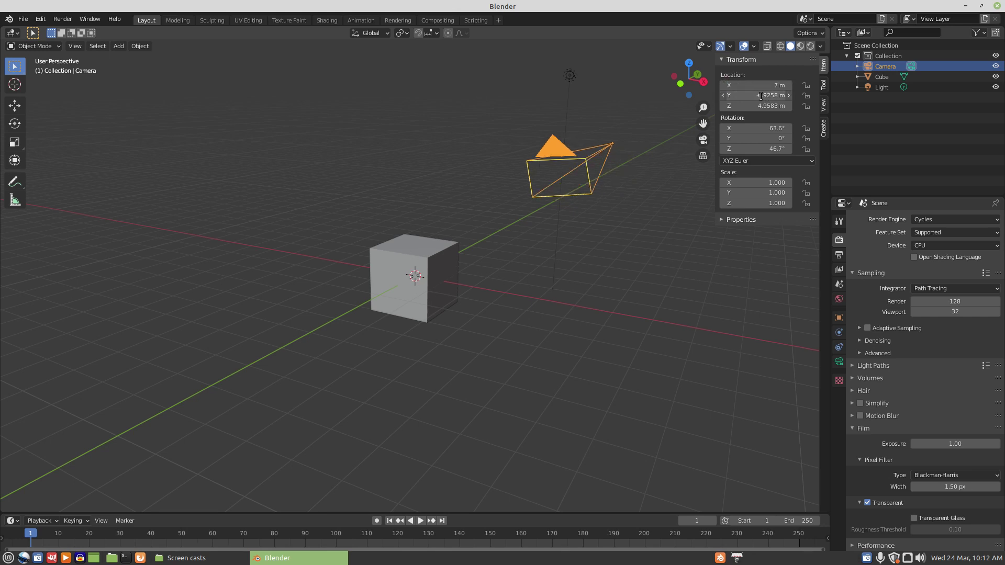
text(-7)
key(Return)
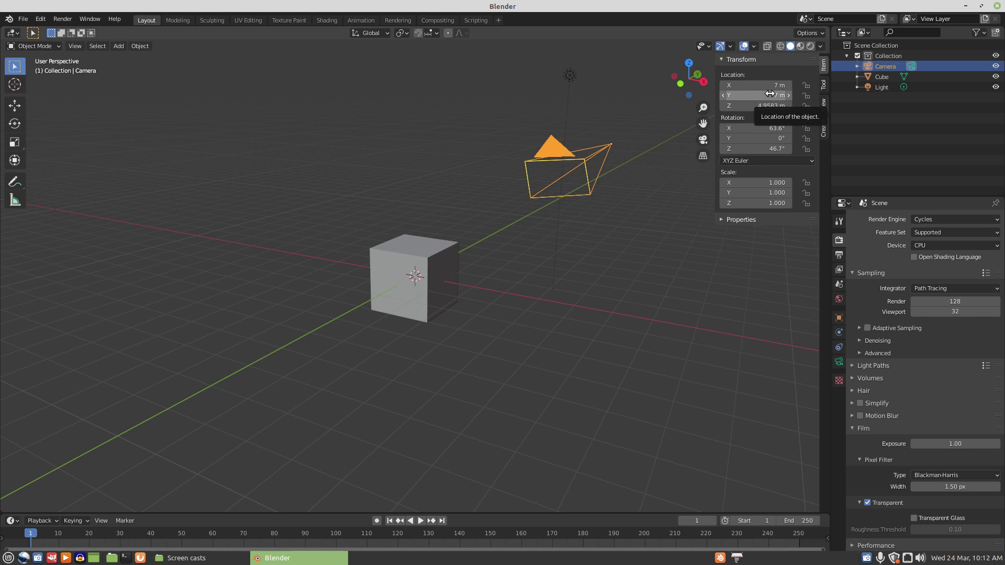
click(771, 128)
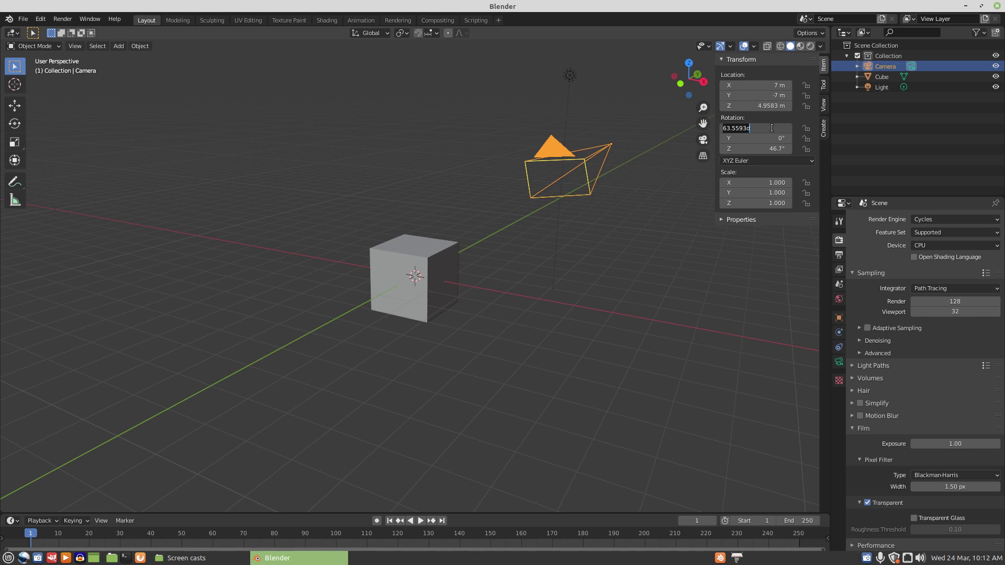
text(60)
key(Return)
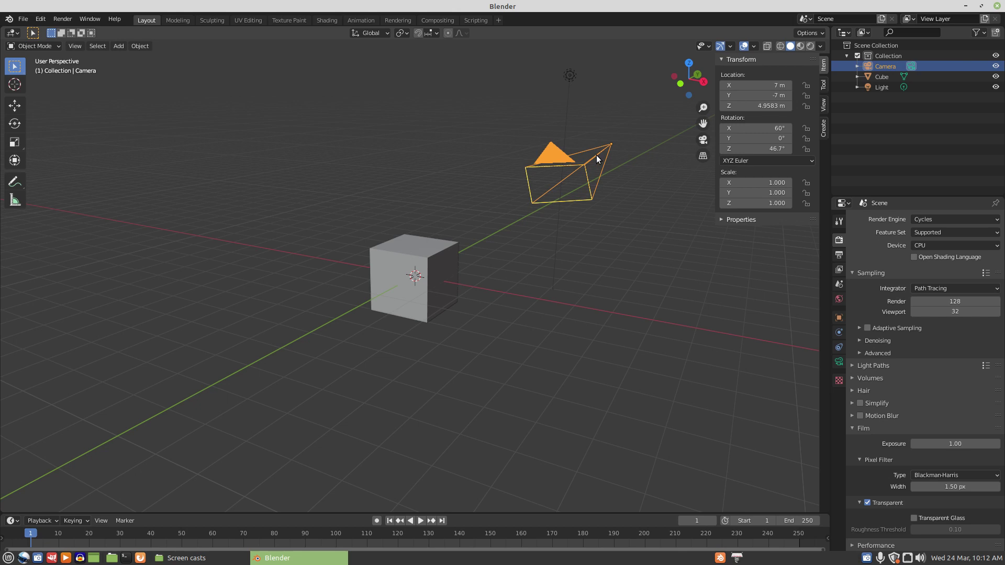
- Switch to front view, then look through the camera at the cube
key(KP_1)
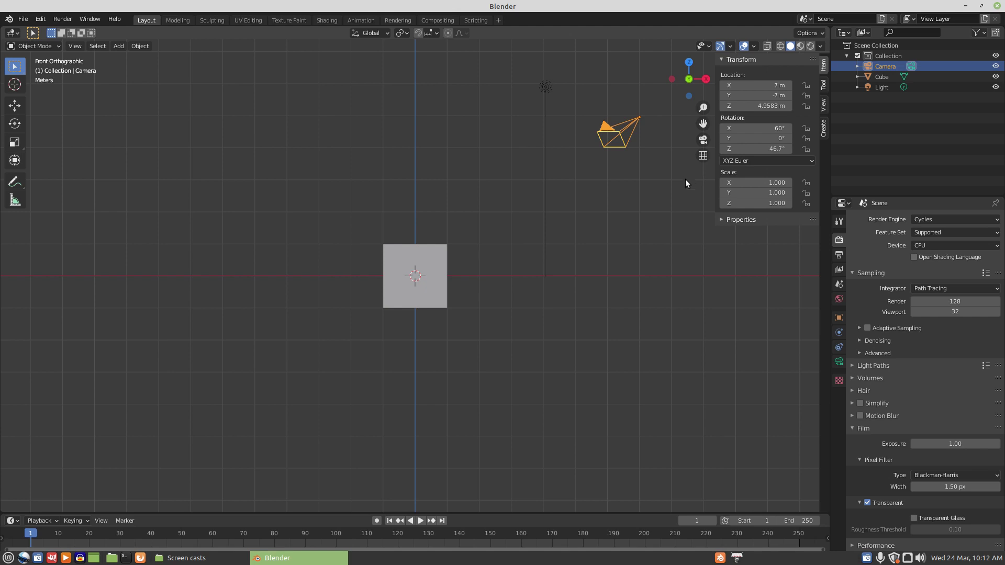
key(KP_0)
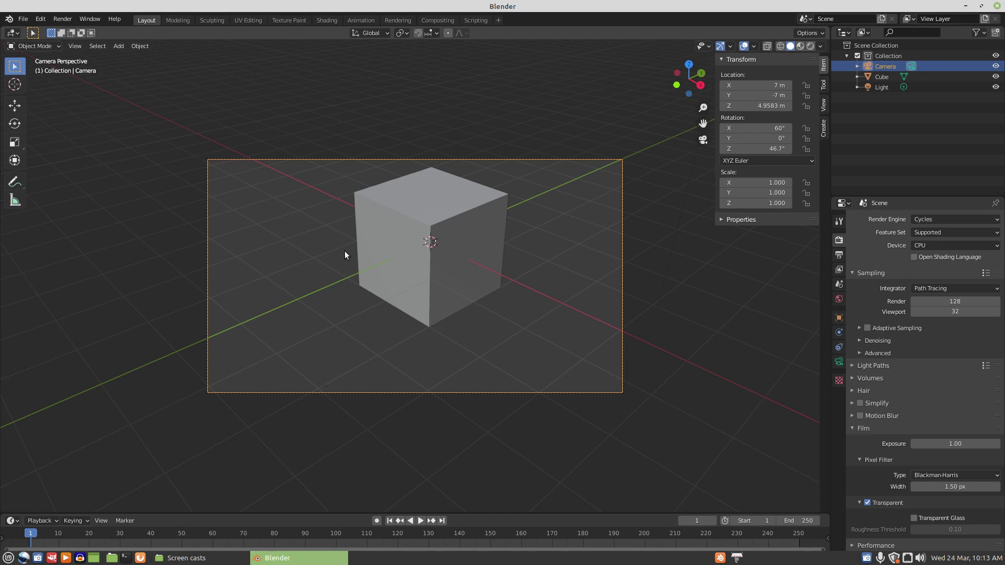
- Set the camera lens type to Orthographic and drag Orthographic Scale down to 5.914
click(839, 363)
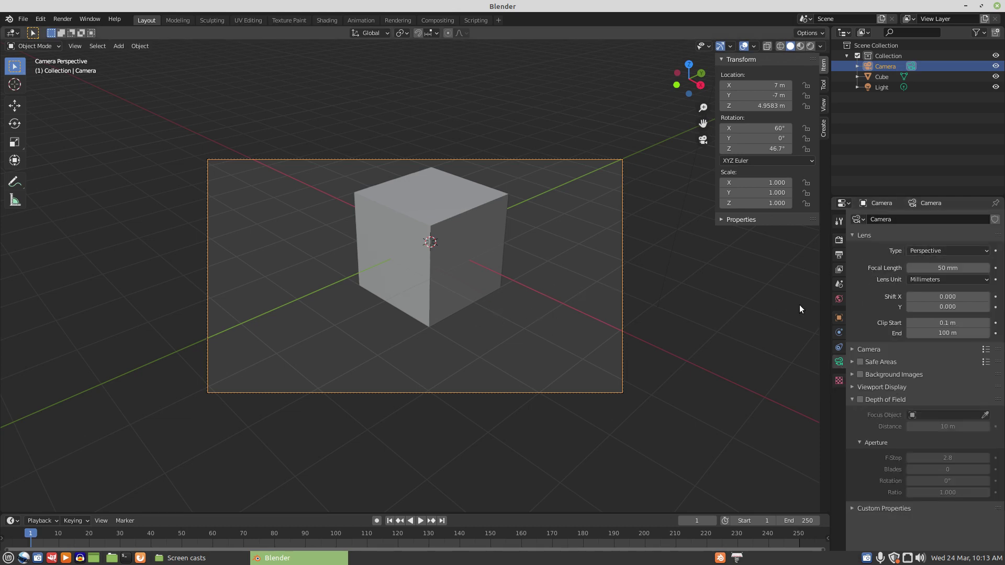
click(957, 251)
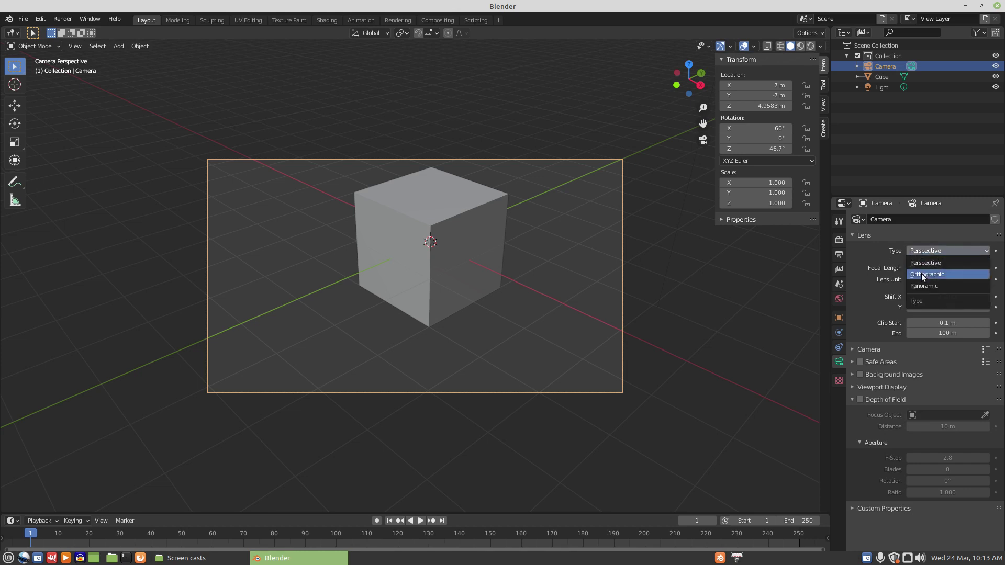
click(921, 274)
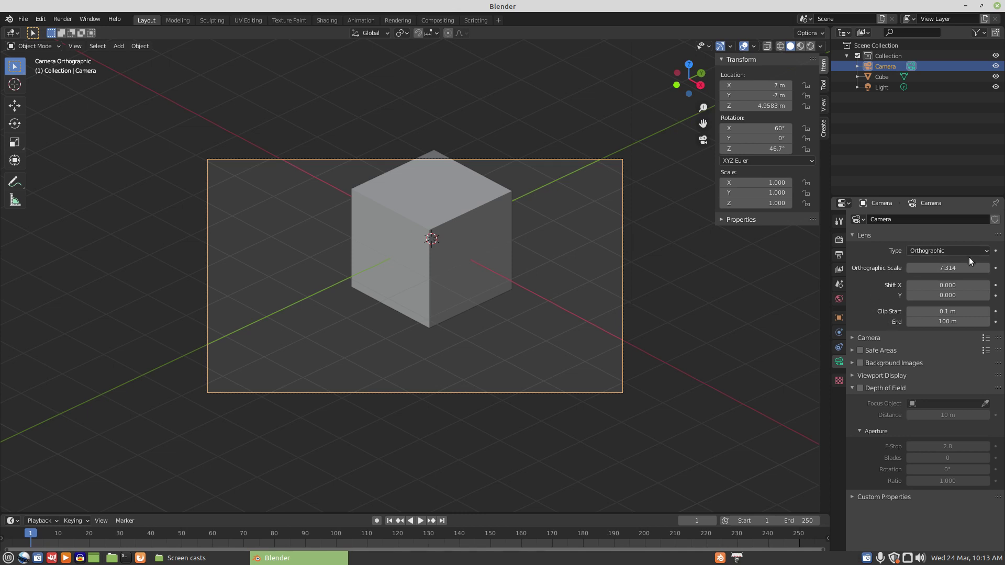
drag(952, 269, 929, 268)
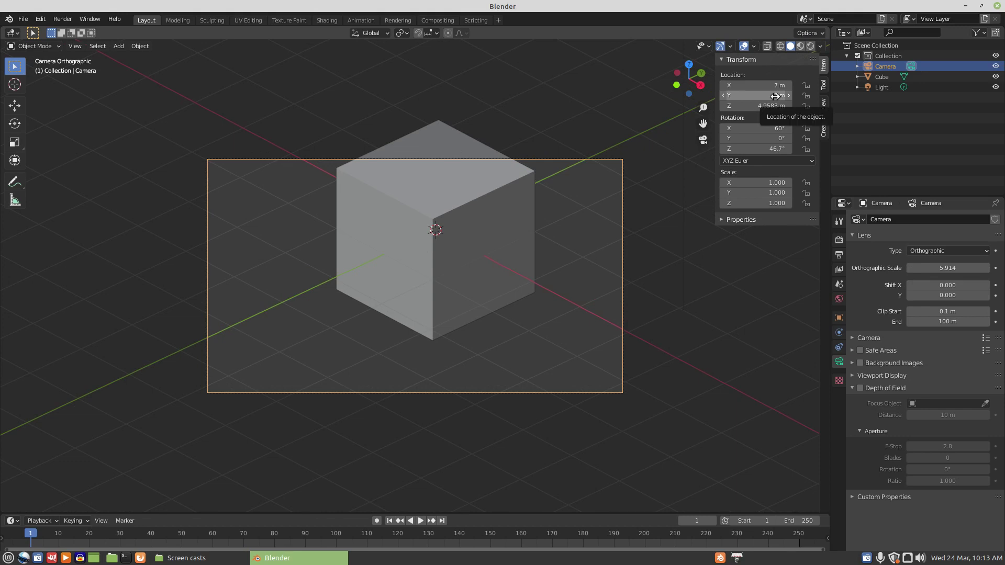
- From top view, select the camera and replace its Z rotation with 45°
key(KP_7)
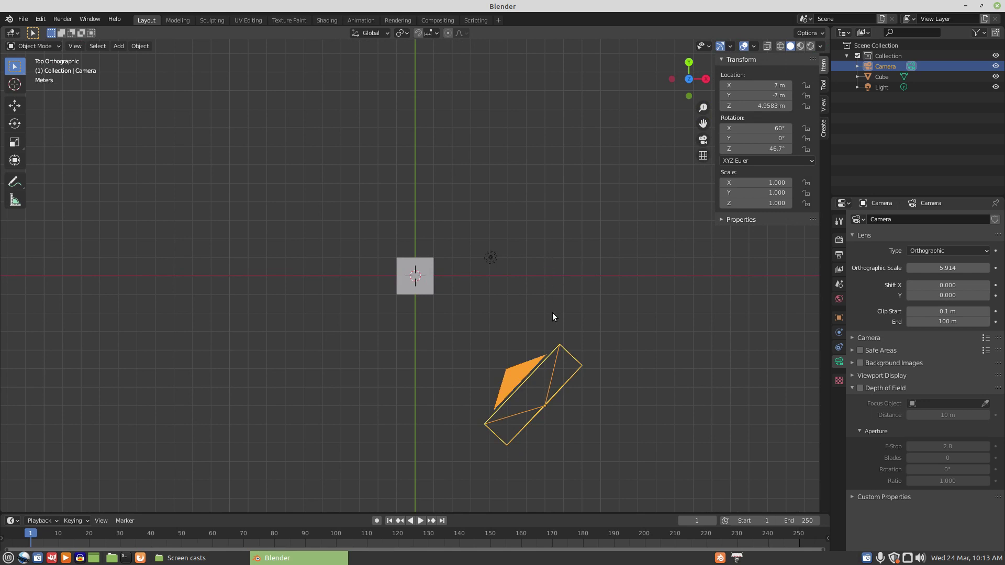
click(544, 407)
click(774, 149)
key(ctrl+a)
text(45)
key(Return)
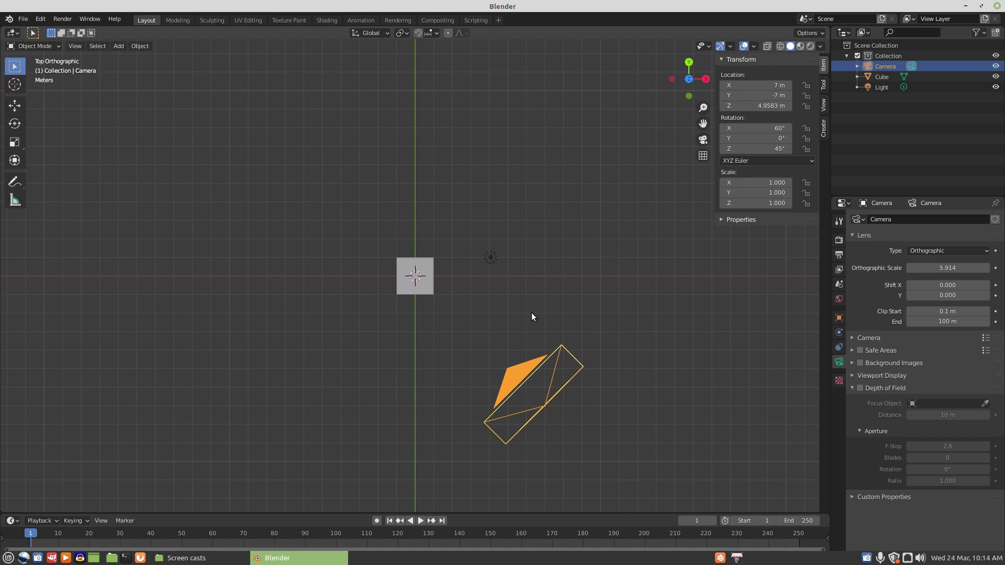
- Add the light to the selection, try a 45° Z rotation, then cancel it
shift+click(490, 256)
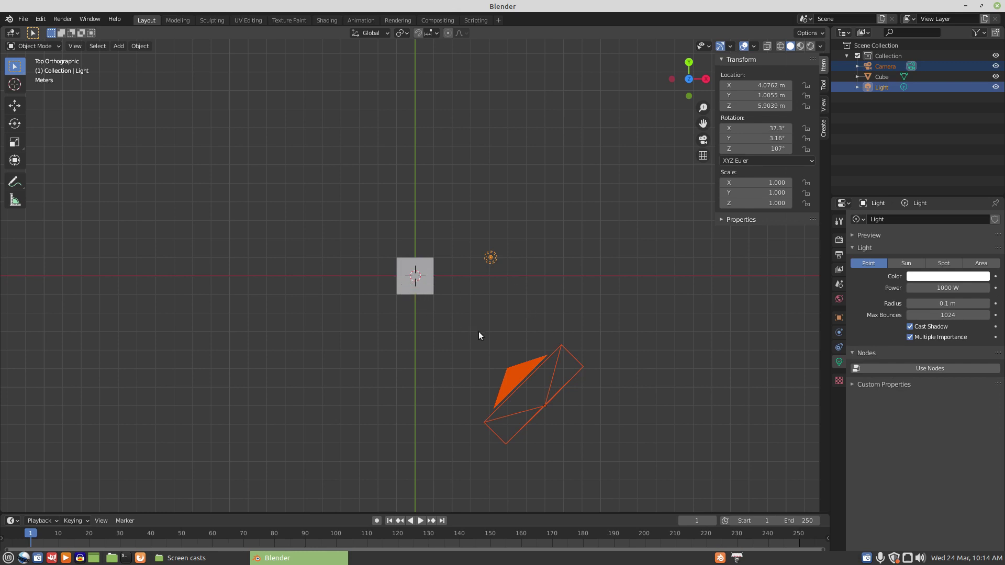
key(r)
key(z)
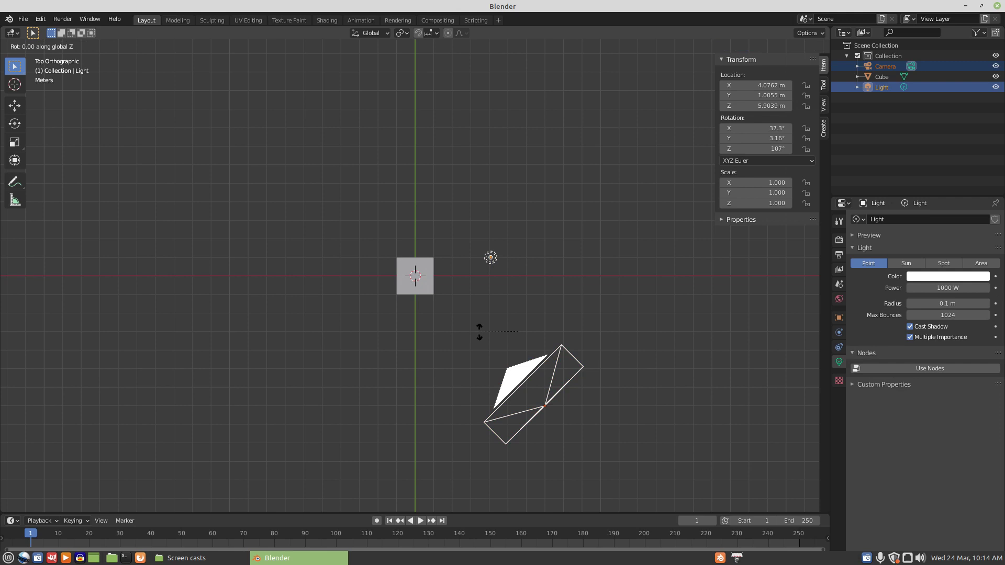
text(45)
key(Escape)
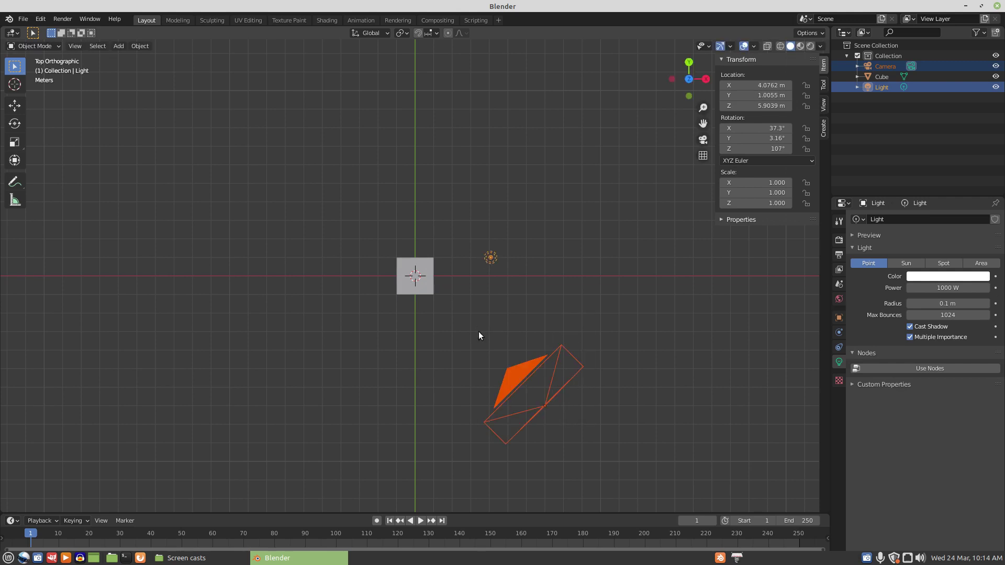
- Set the Transform Pivot Point to 3D Cursor and try the 45° Z rotation again
click(404, 33)
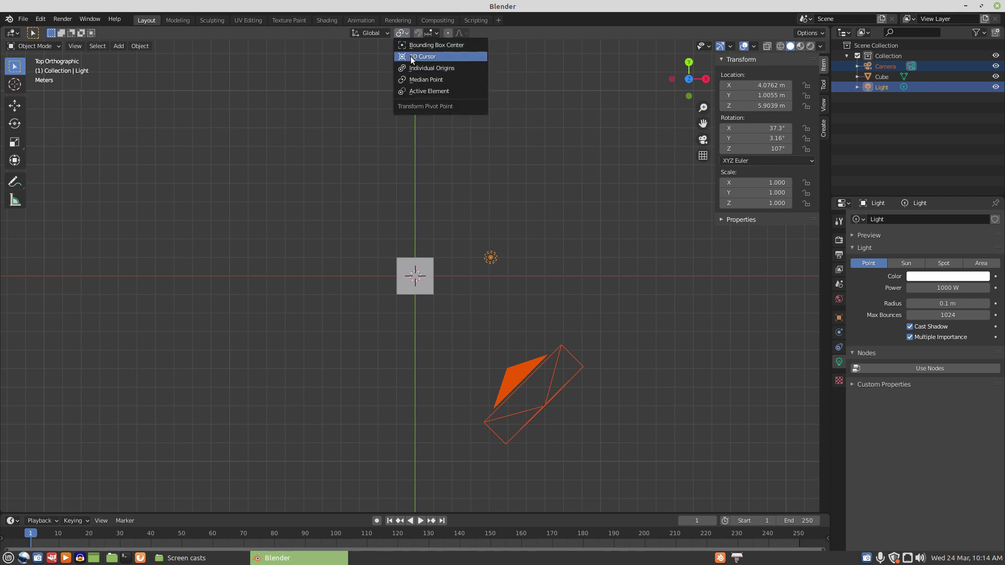
click(412, 56)
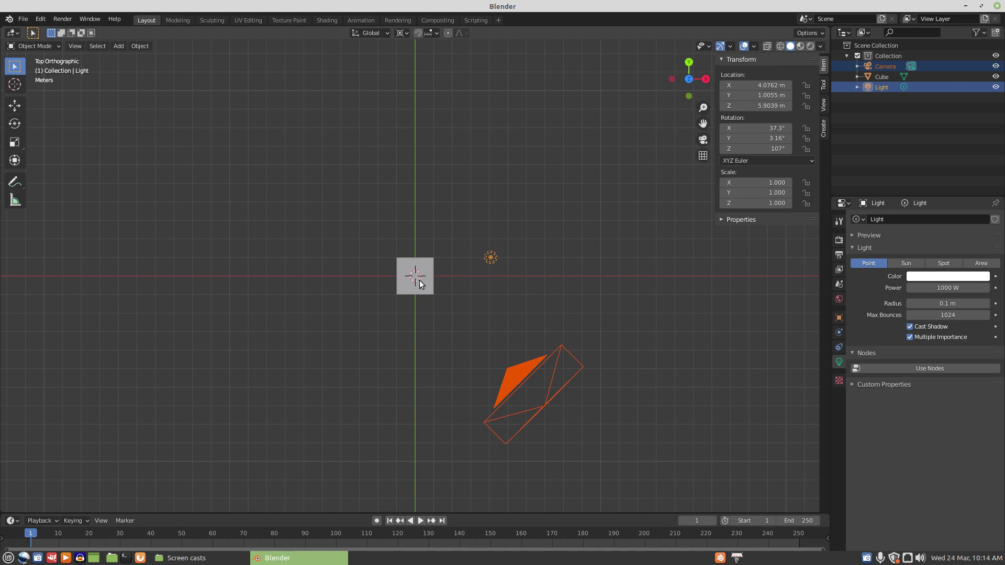
text(rz)
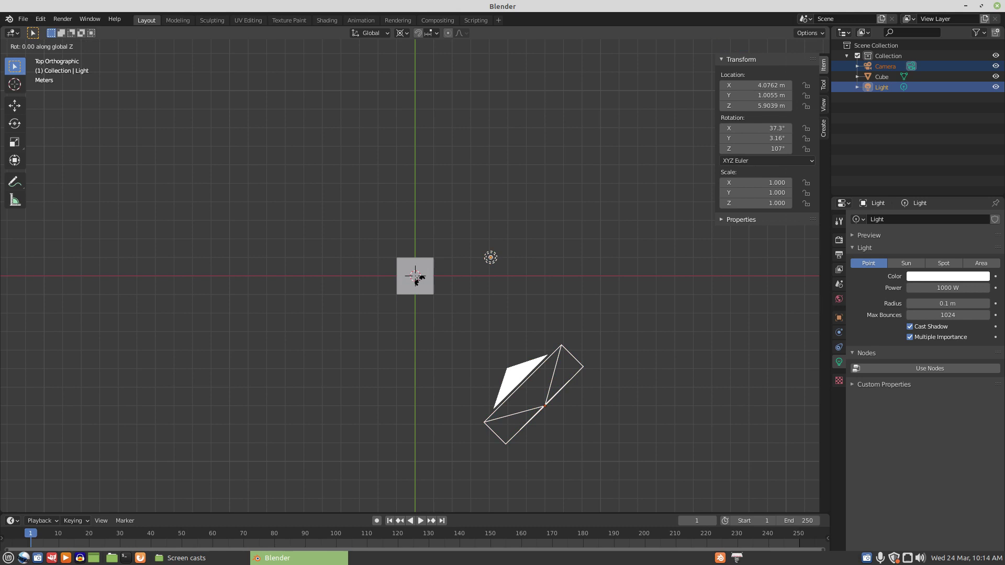
text(45)
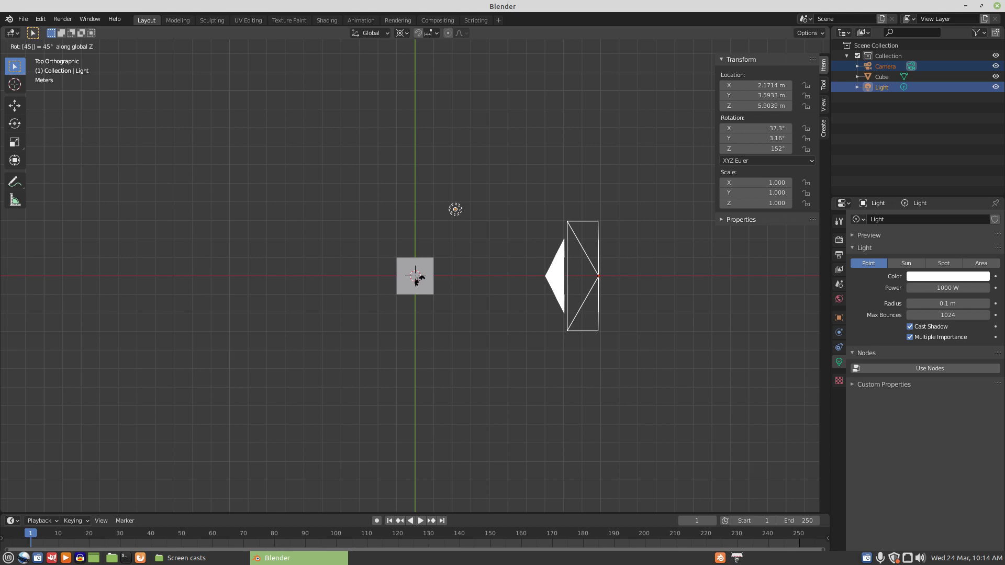
key(Return)
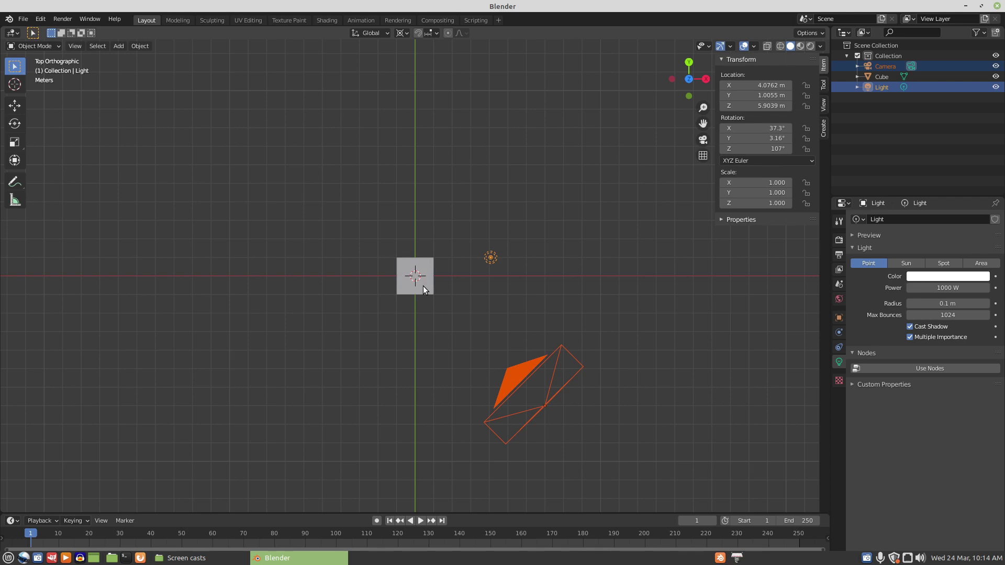
- In camera view, lower the light, raise the camera to Z 5.7083 m, and enlarge the timeline
key(KP_0)
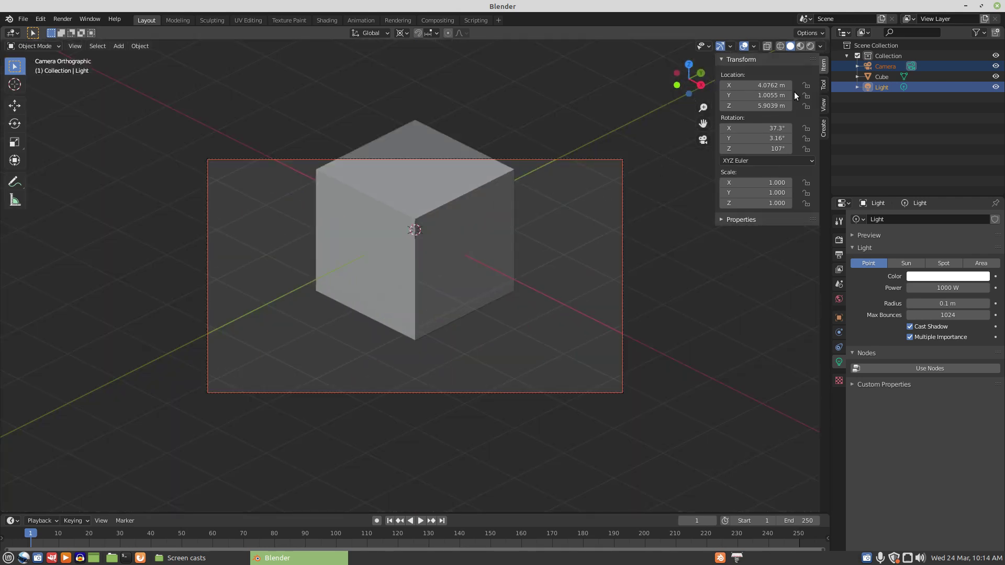
mouse_move(768, 105)
mouse_down()
mouse_move(410, 262)
mouse_move(424, 262)
mouse_move(418, 219)
mouse_move(782, 103)
mouse_move(740, 103)
mouse_move(749, 103)
mouse_up()
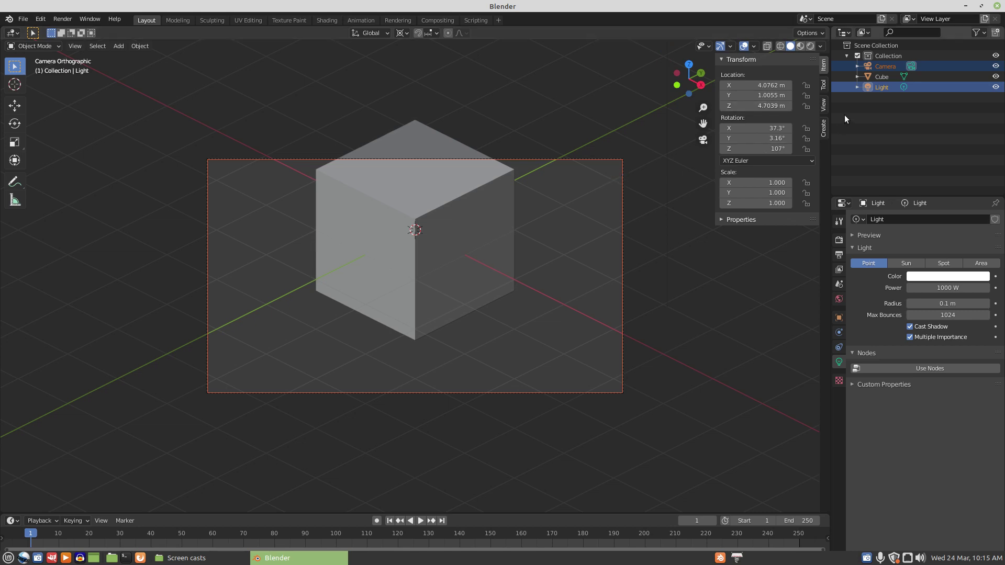
click(884, 66)
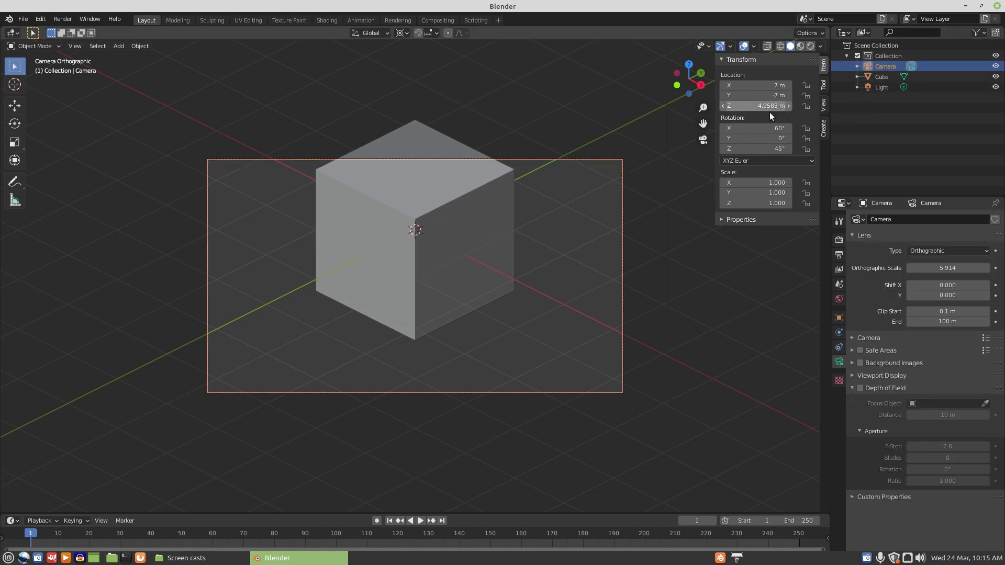
mouse_move(767, 106)
mouse_down()
mouse_move(754, 106)
mouse_move(801, 105)
mouse_move(767, 106)
mouse_up()
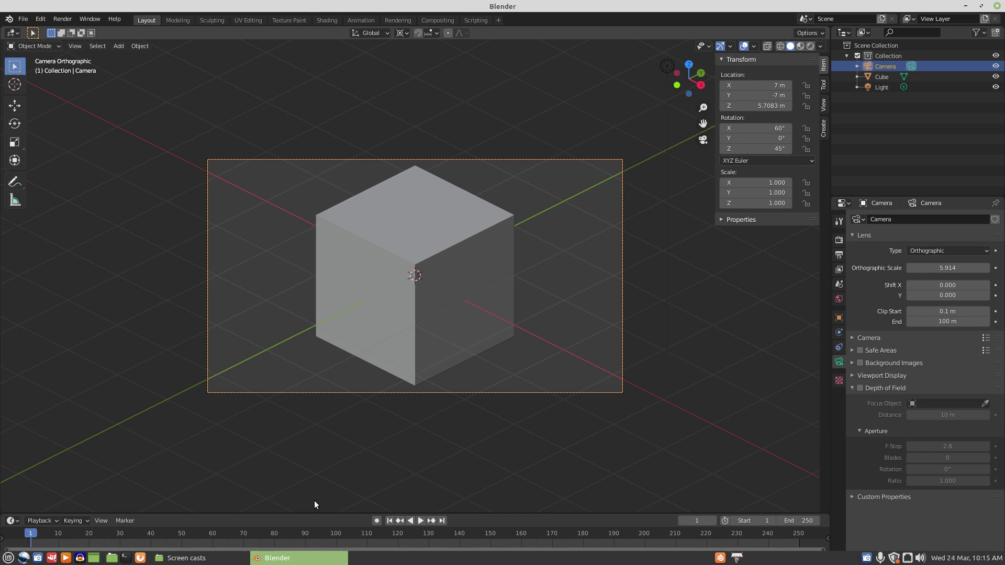
drag(453, 514, 263, 407)
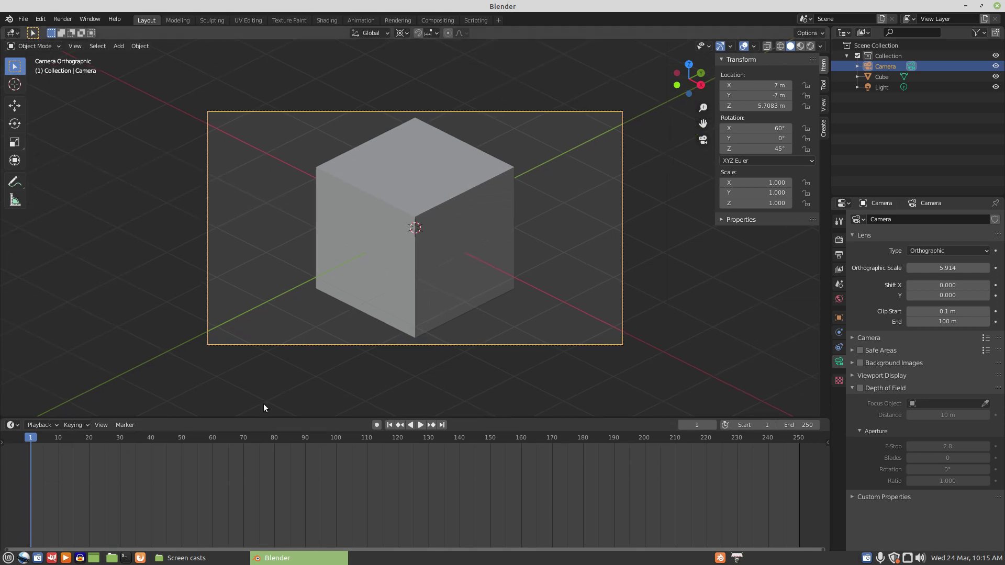
mouse_move(31, 438)
mouse_down()
mouse_move(86, 443)
mouse_move(29, 449)
mouse_up()
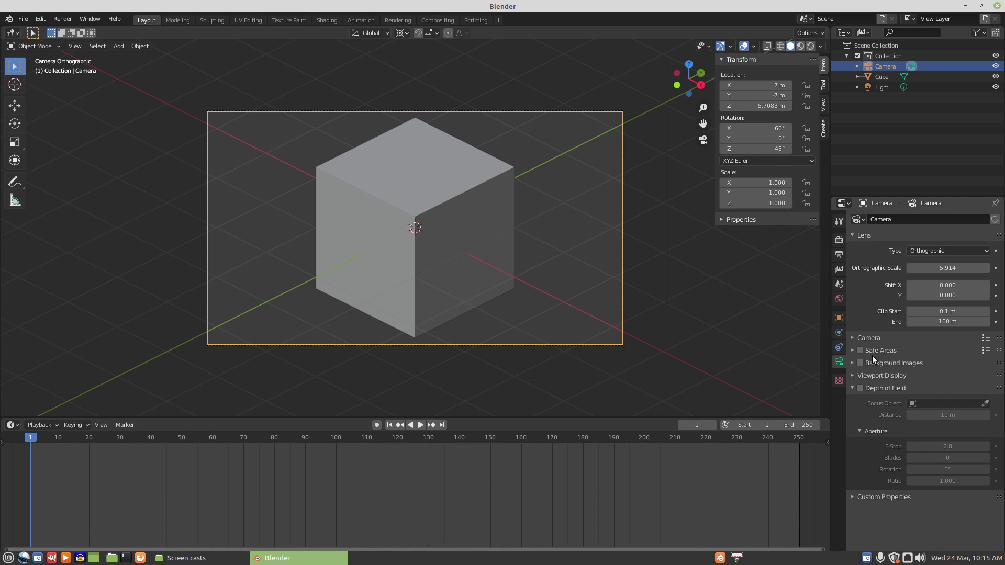
- In camera properties, expand Viewport Display > Composition Guides and tick Center
click(853, 350)
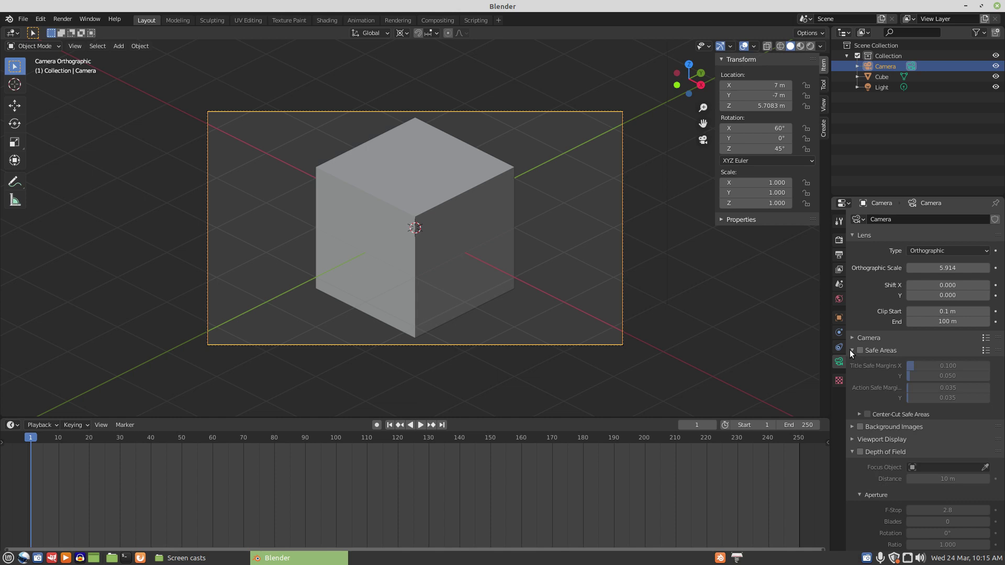
click(852, 439)
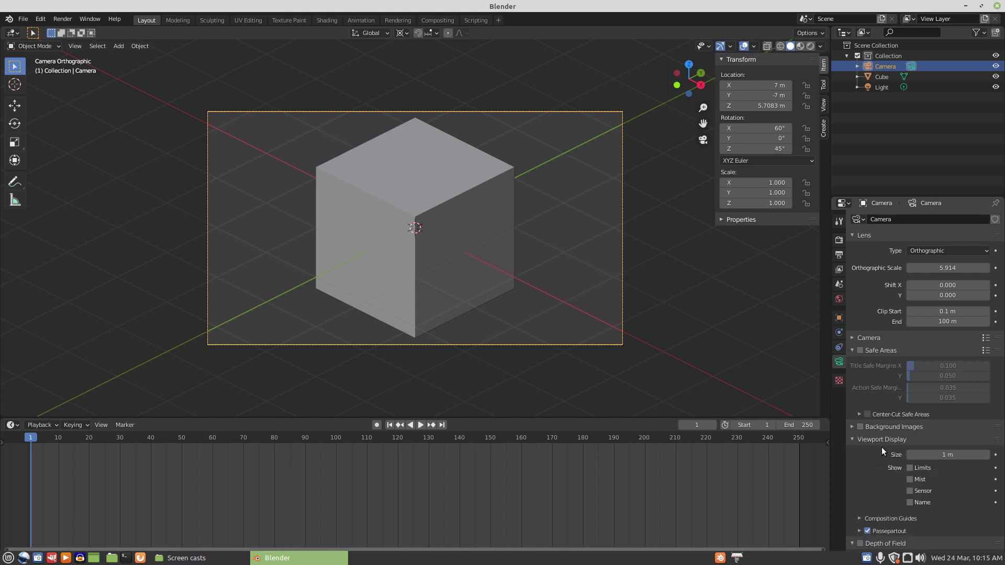
scroll(887, 447, down, 5)
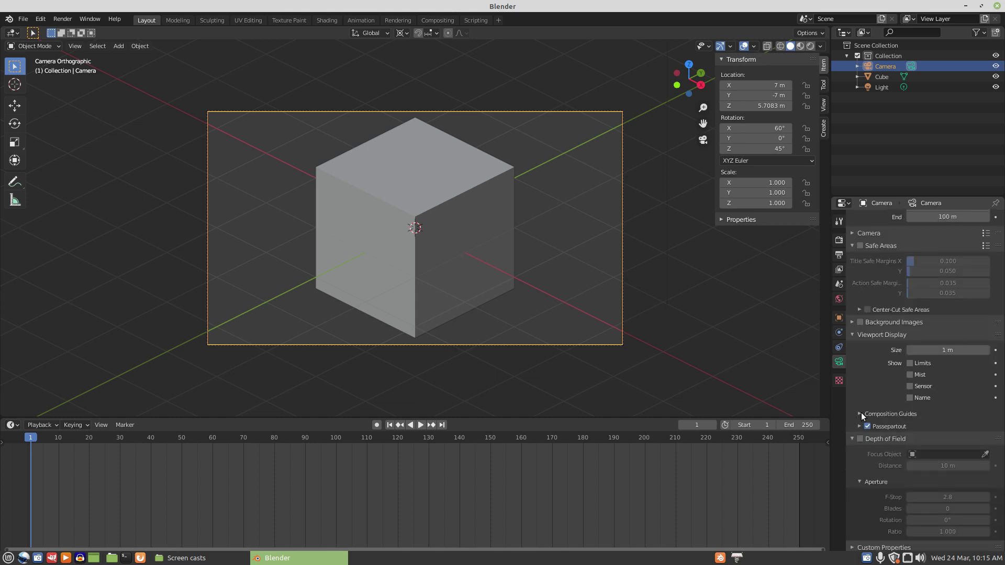
click(862, 415)
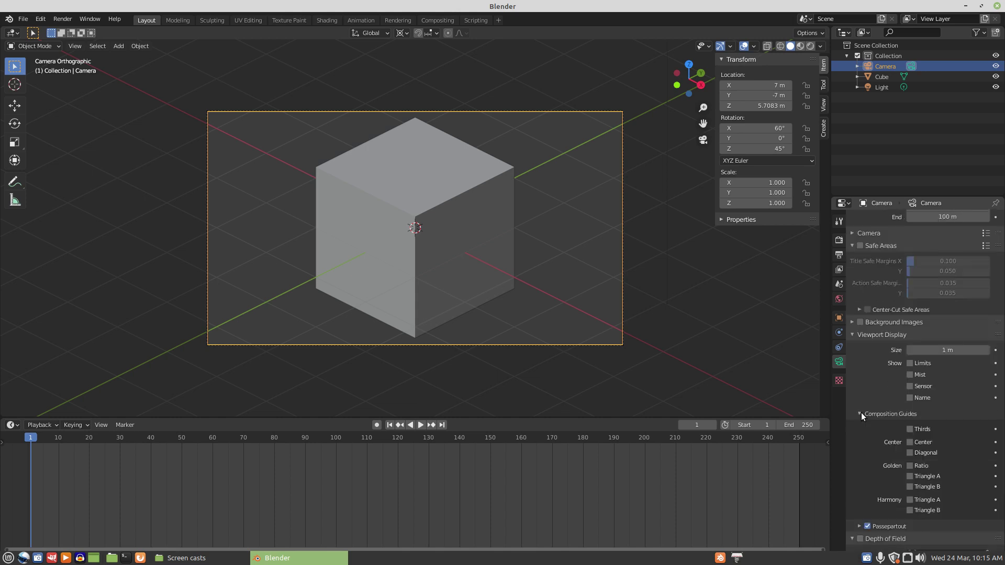
click(910, 442)
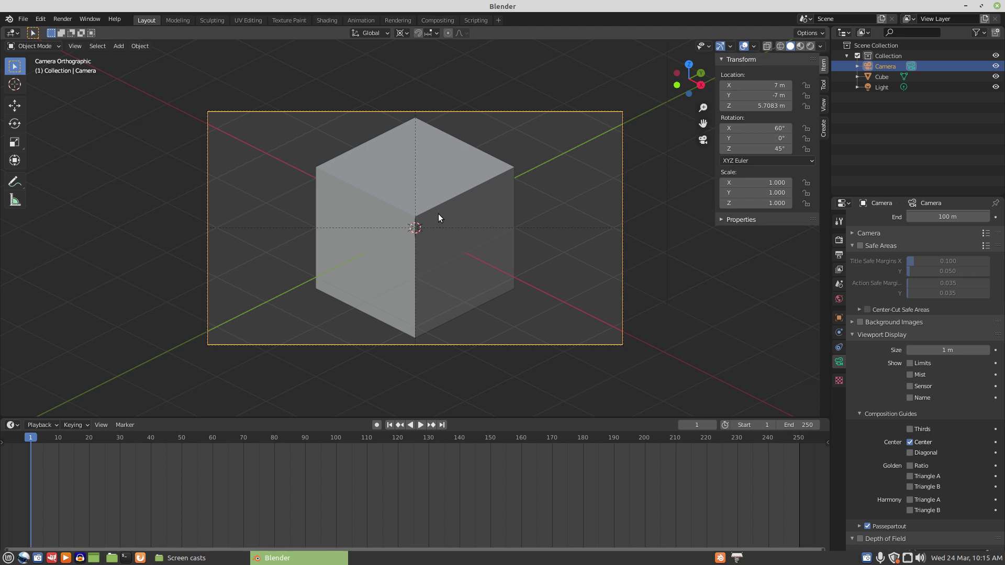
scroll(438, 214, down, 1)
- Display the Output properties: 1920 × 1080 px at 100%, 24 fps, PNG RGBA to /tmp/
scroll(443, 218, up, 2)
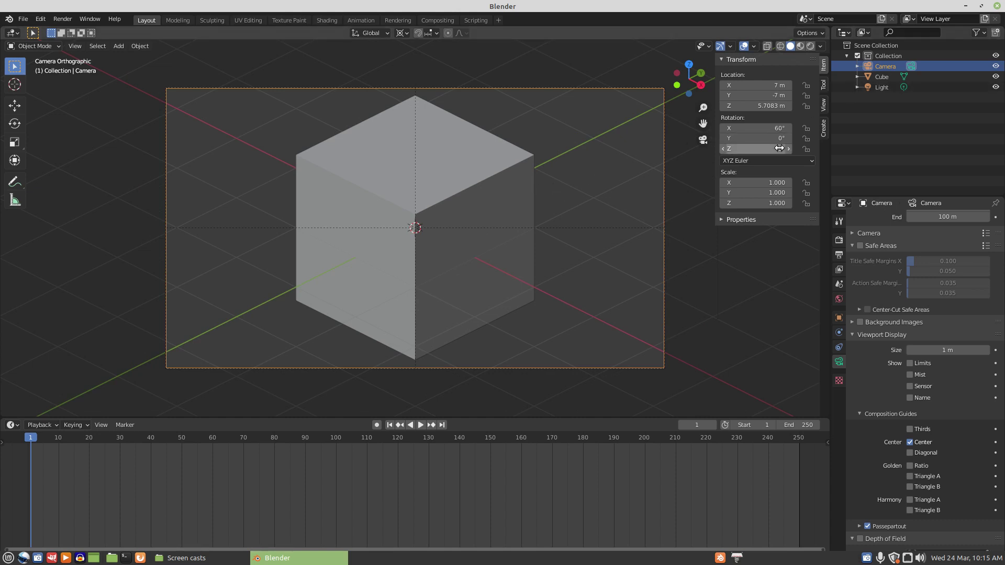
key(ctrl+v)
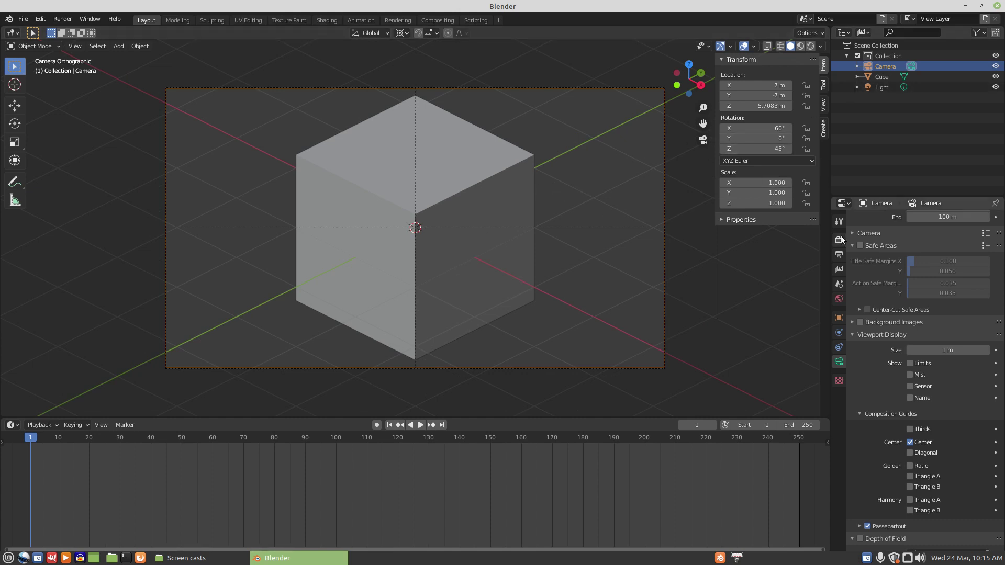
click(839, 255)
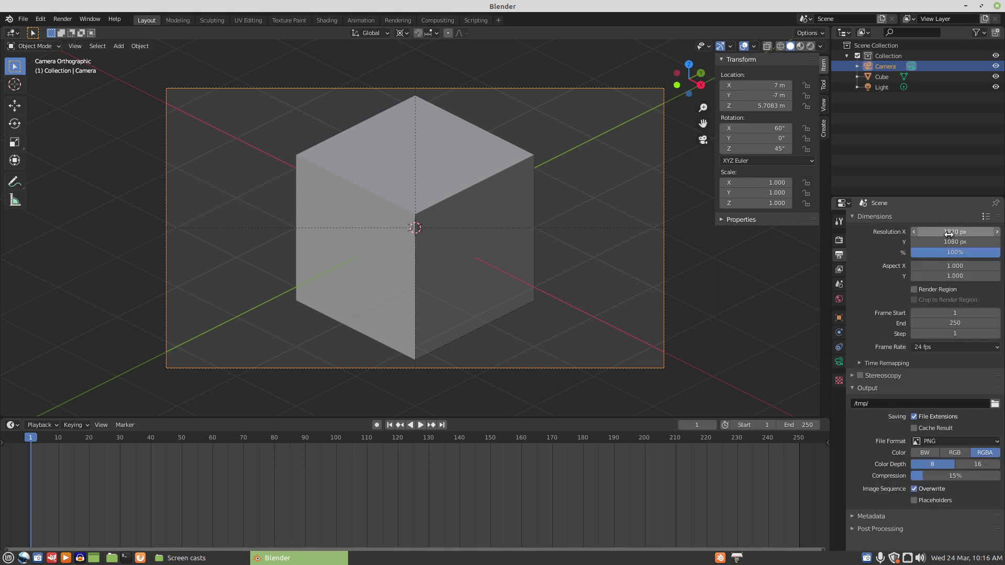